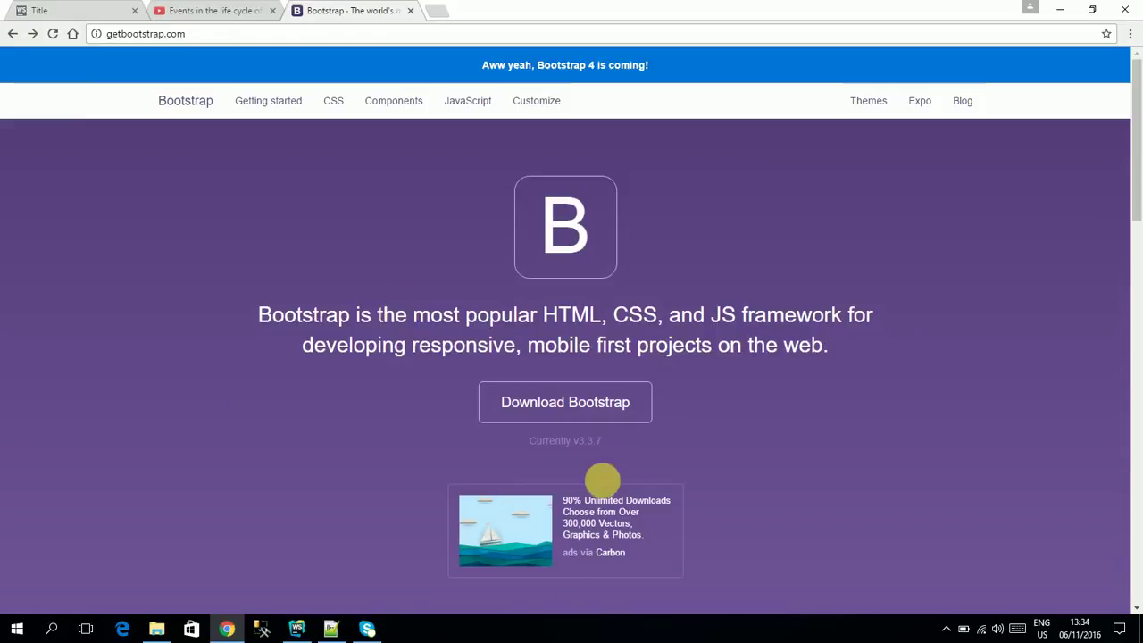
Download the compiled Bootstrap v3.3.7 package from getbootstrap.com's Download section.
{"action": "left_click", "coordinate": [590, 412]}
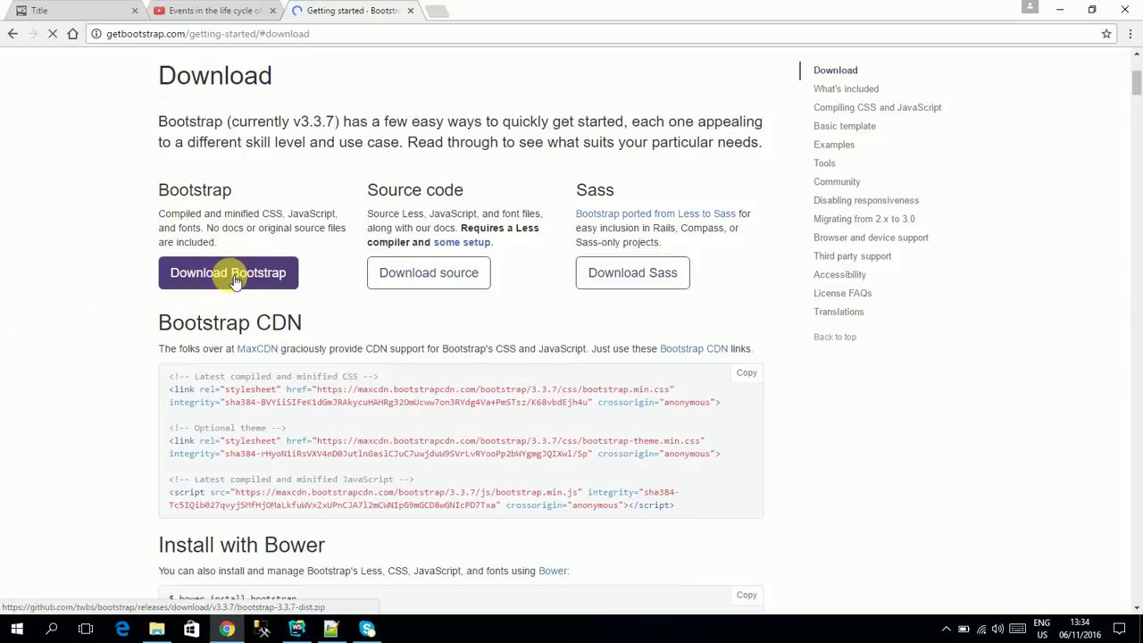
{"action": "left_click", "coordinate": [159, 629]}
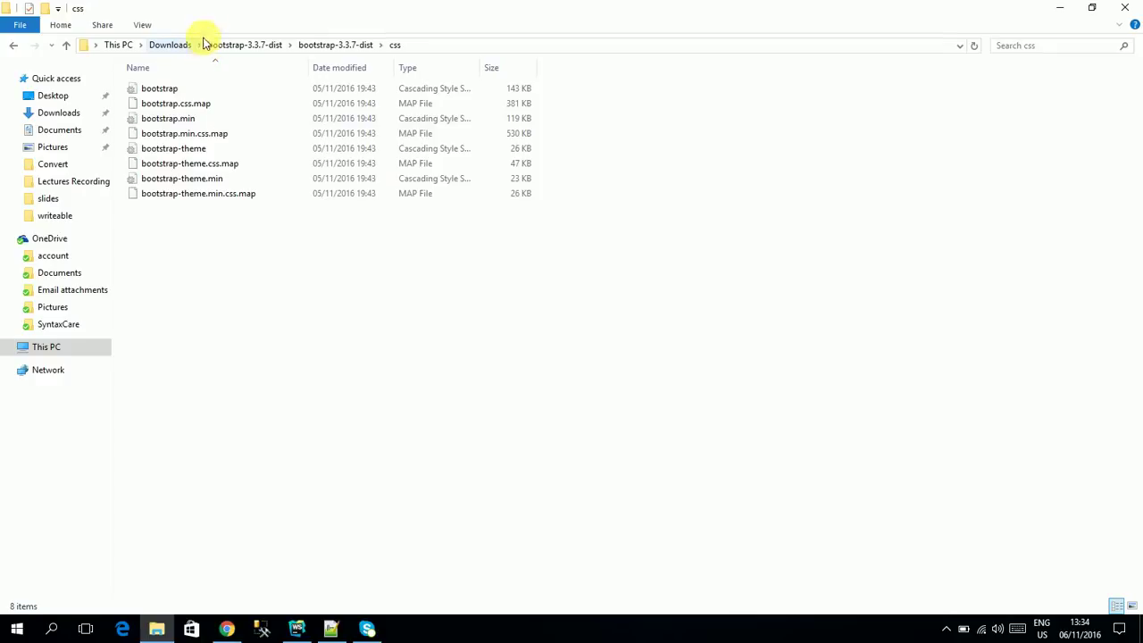
{"action": "left_click", "coordinate": [344, 44]}
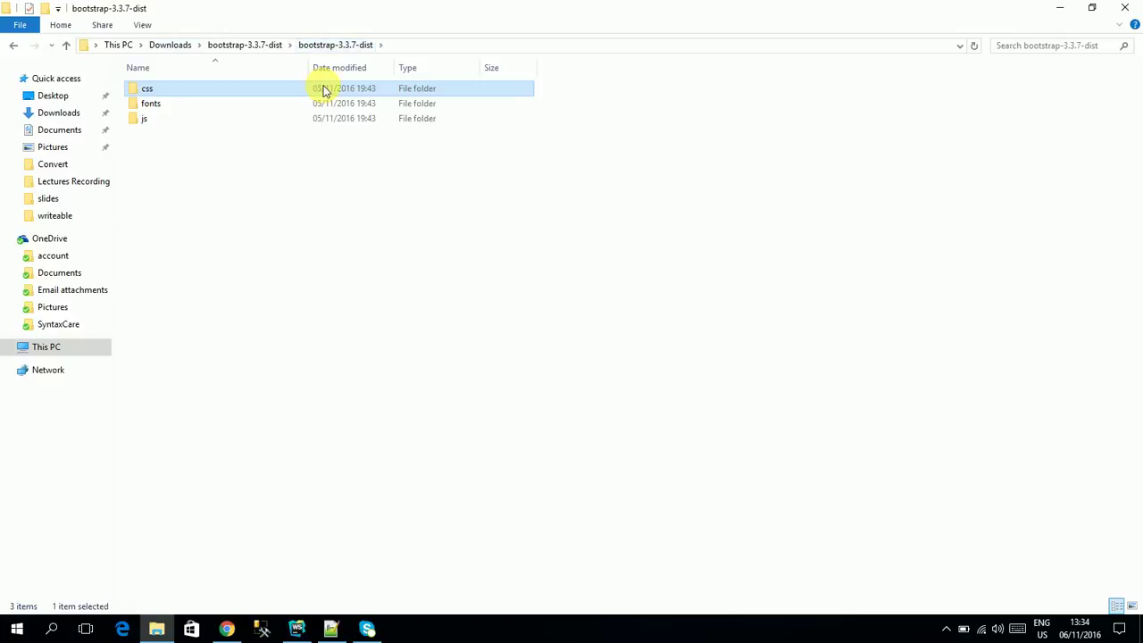
{"action": "double_click", "coordinate": [163, 88]}
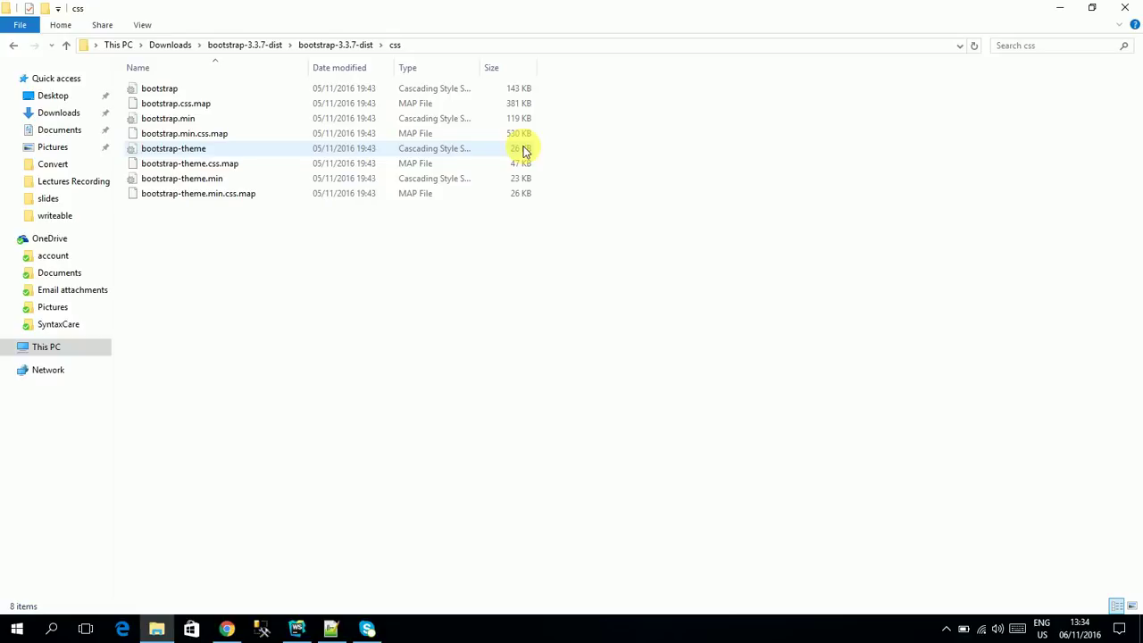
{"action": "left_click", "coordinate": [217, 104]}
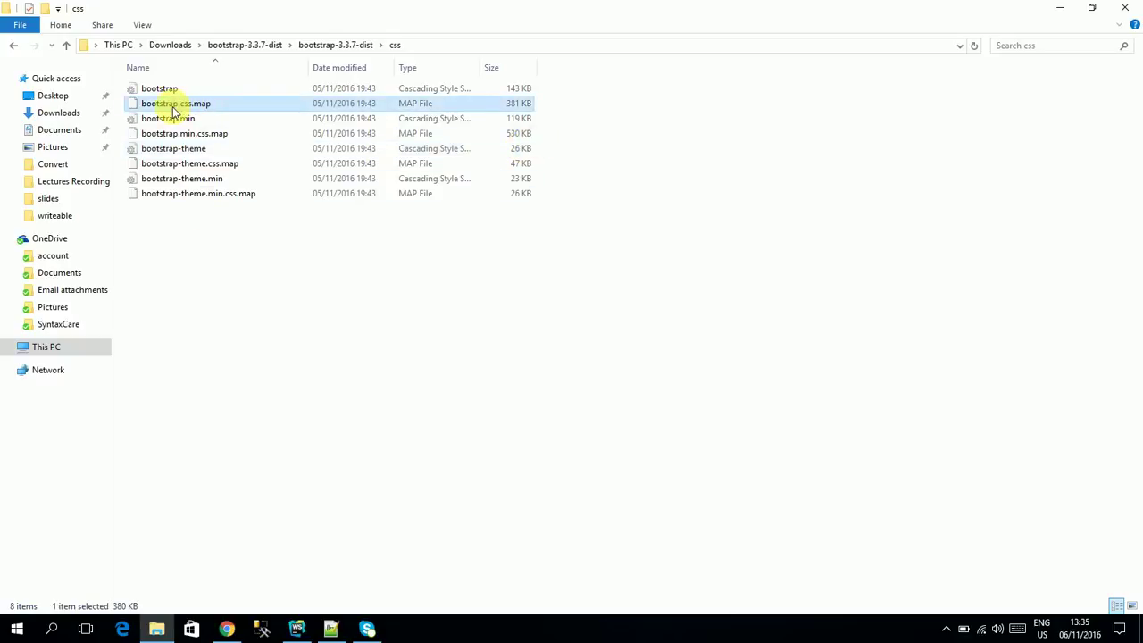
{"action": "right_click", "coordinate": [224, 104]}
{"action": "left_click", "coordinate": [304, 162]}
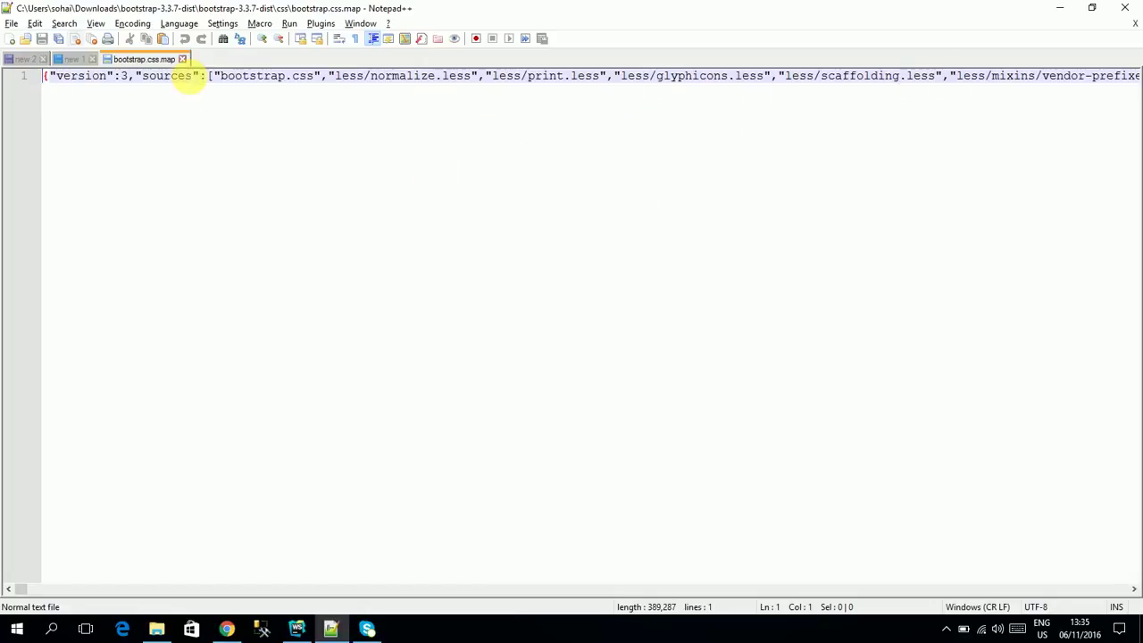
{"action": "left_click", "coordinate": [182, 59]}
Browse the css stylesheets including bootstrap-theme, then go back up to bootstrap-3.3.7-dist.
{"action": "key", "text": "alt+Tab"}
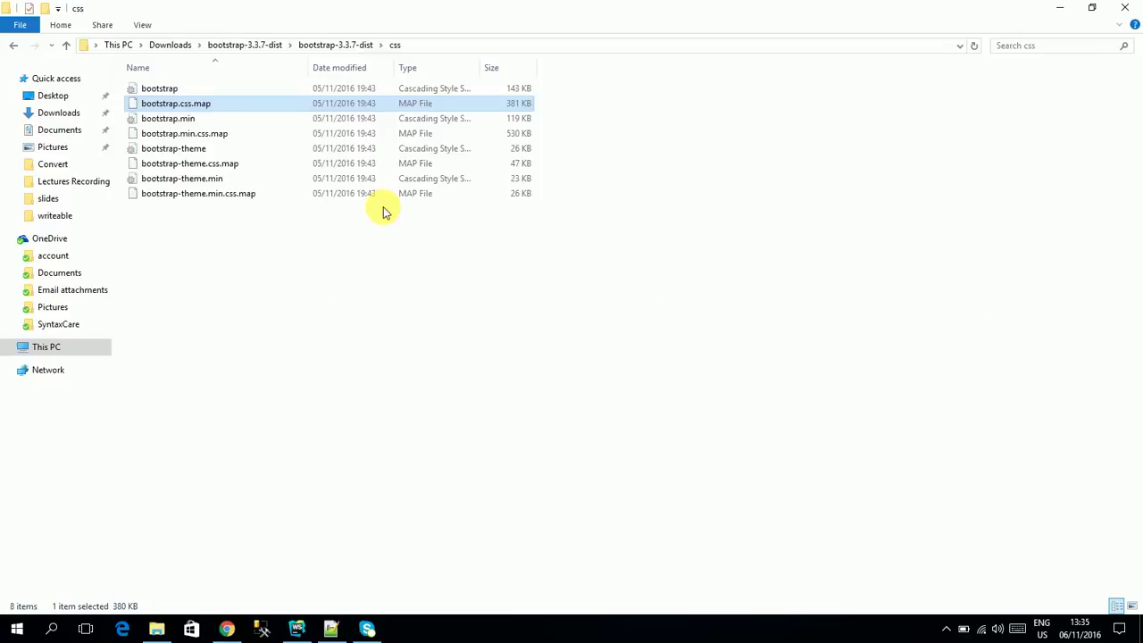
{"action": "key", "text": "Down"}
{"action": "key", "text": "Down"}
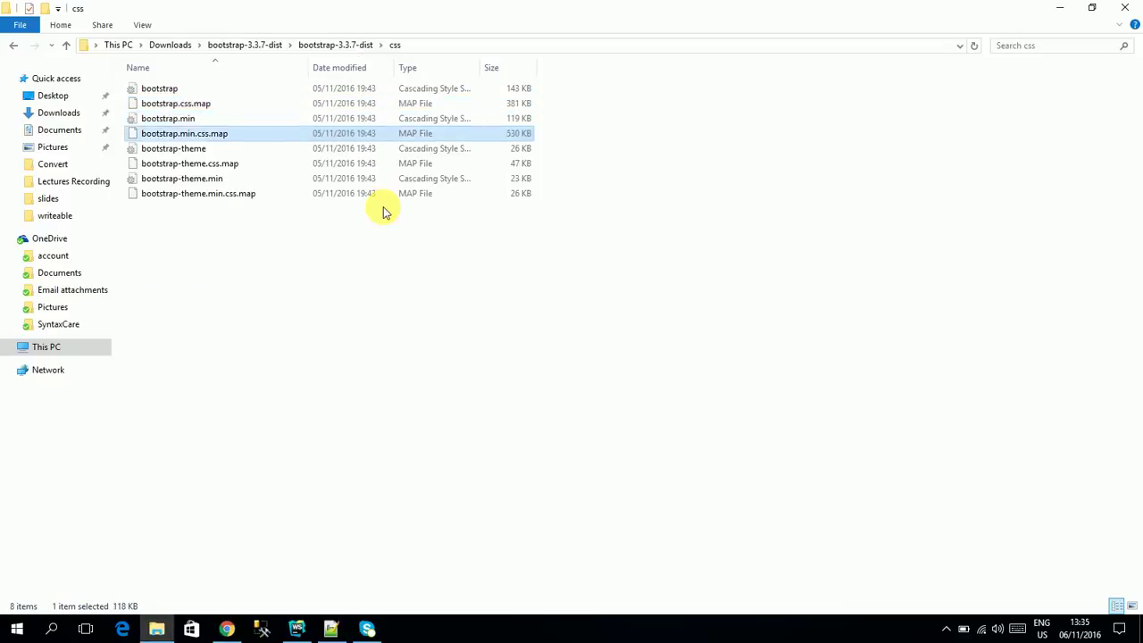
{"action": "key", "text": "Down"}
{"action": "key", "text": "Down"}
{"action": "key", "text": "Down"}
{"action": "key", "text": "Up"}
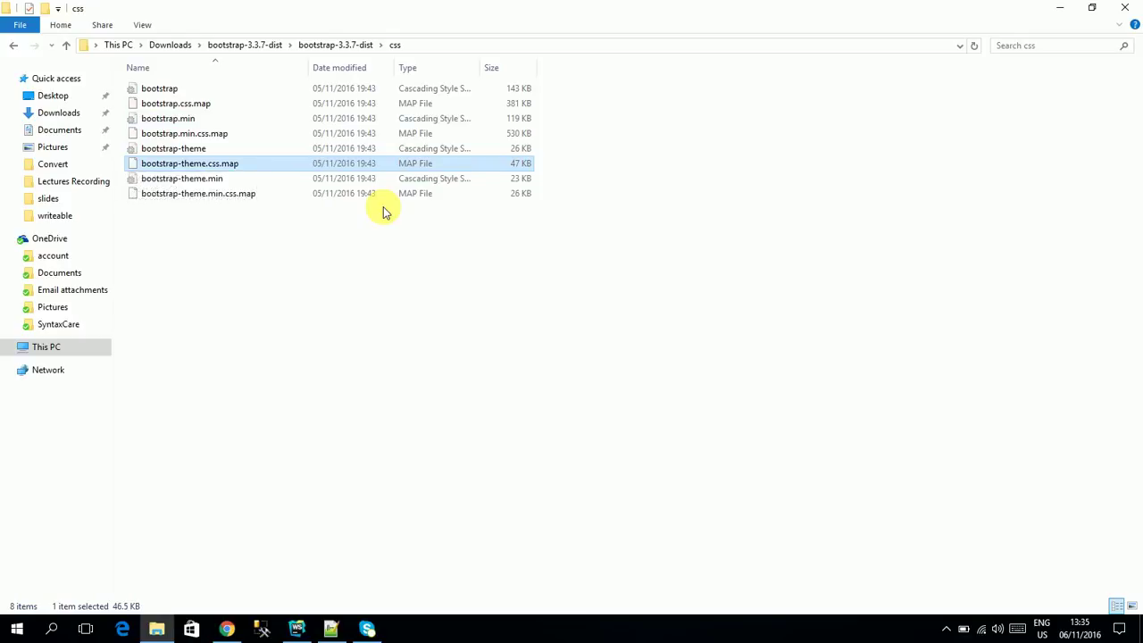
{"action": "left_click", "coordinate": [209, 151]}
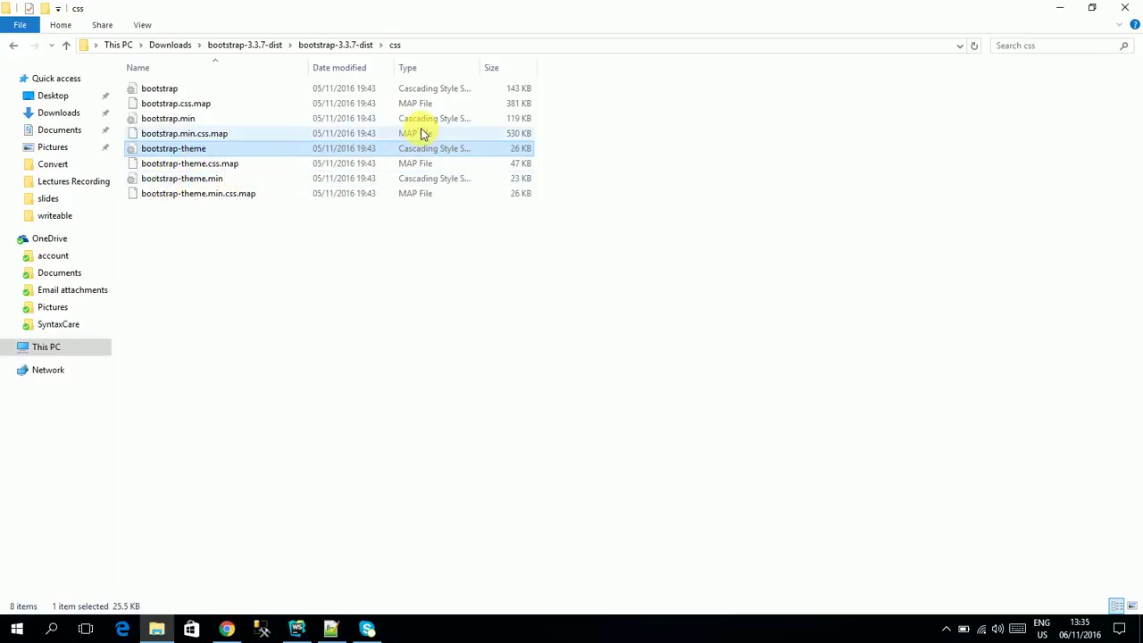
{"action": "key", "text": "BackSpace"}
{"action": "key", "text": "Down"}
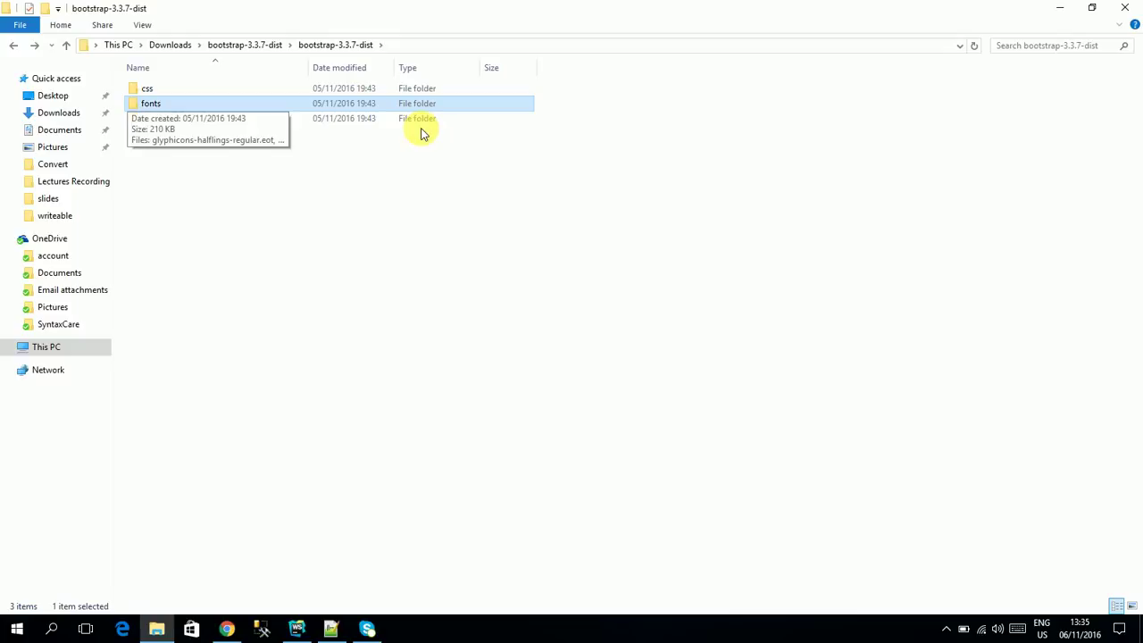
Review the five glyphicons files in the fonts folder, then open the js folder.
{"action": "key", "text": "Return"}
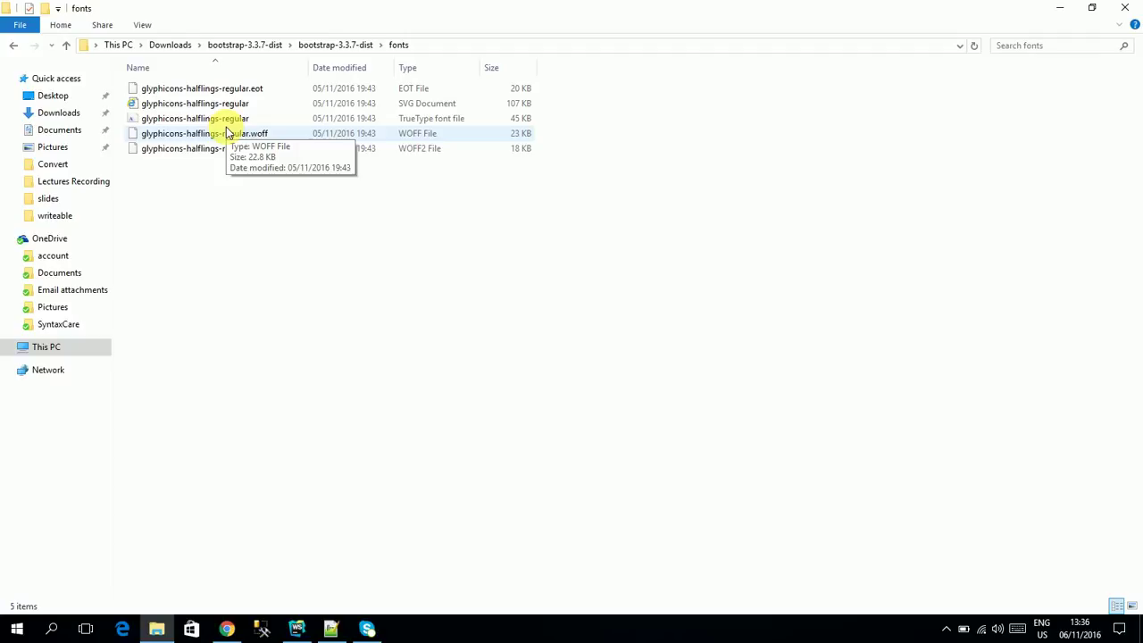
{"action": "key", "text": "BackSpace"}
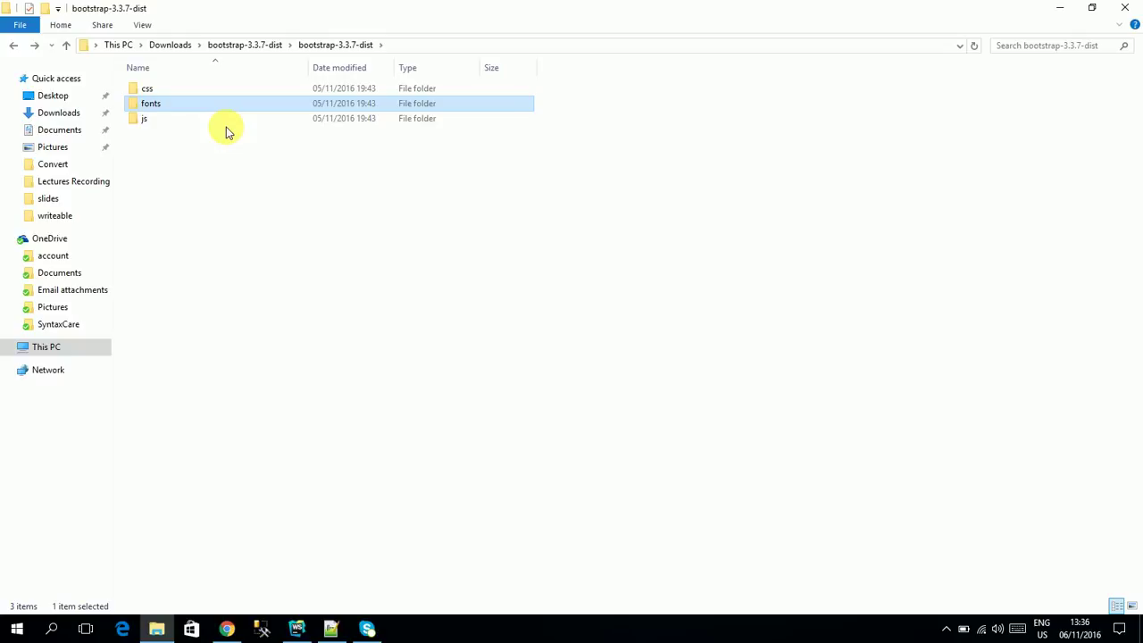
{"action": "double_click", "coordinate": [237, 105]}
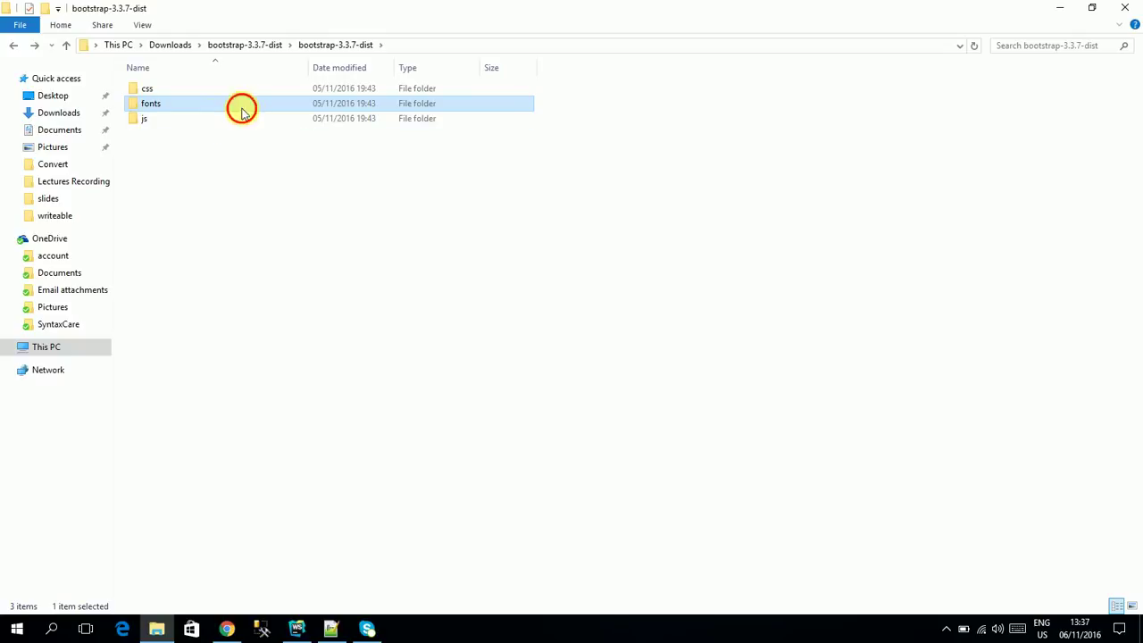
{"action": "left_click", "coordinate": [355, 45]}
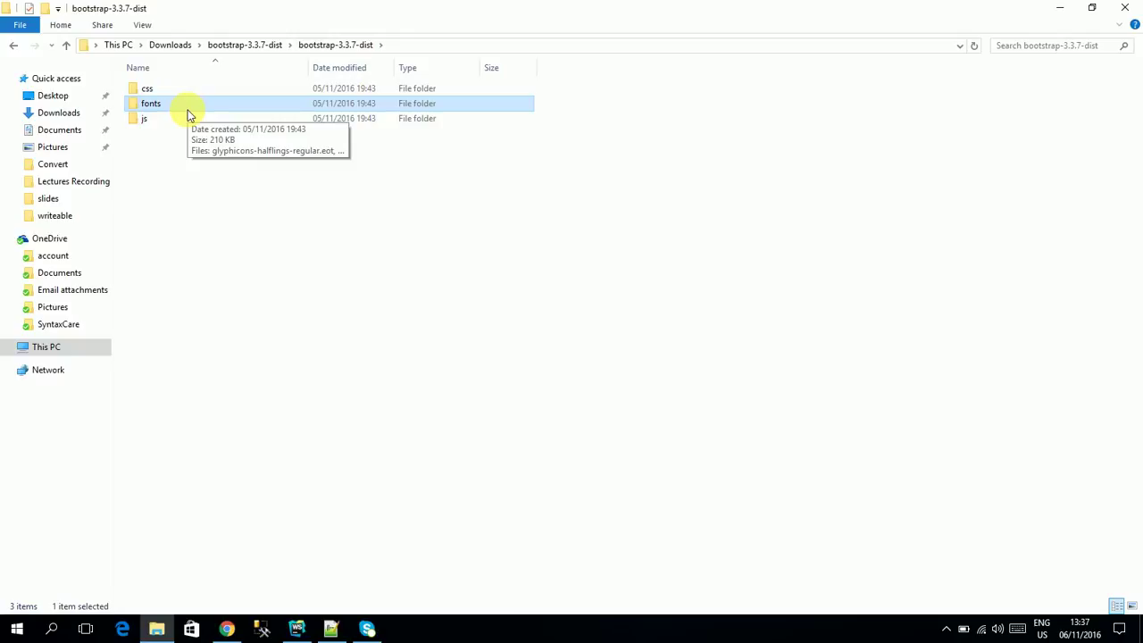
{"action": "double_click", "coordinate": [148, 119]}
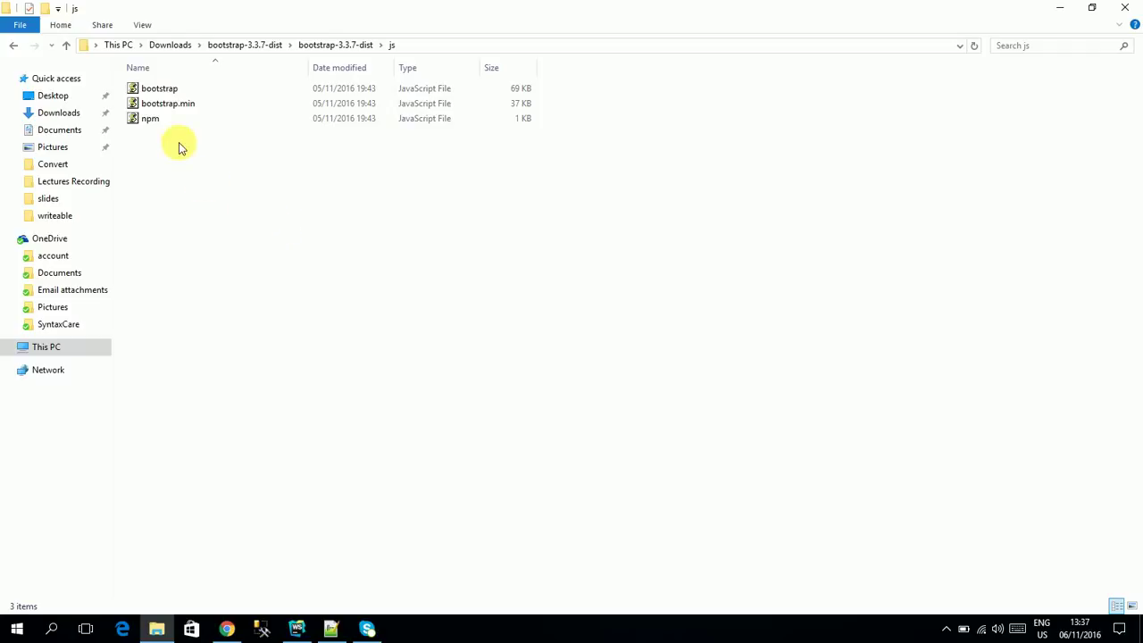
Select npm.js, return to bootstrap-3.3.7-dist, and bring WebStorm forward.
{"action": "left_click", "coordinate": [150, 124]}
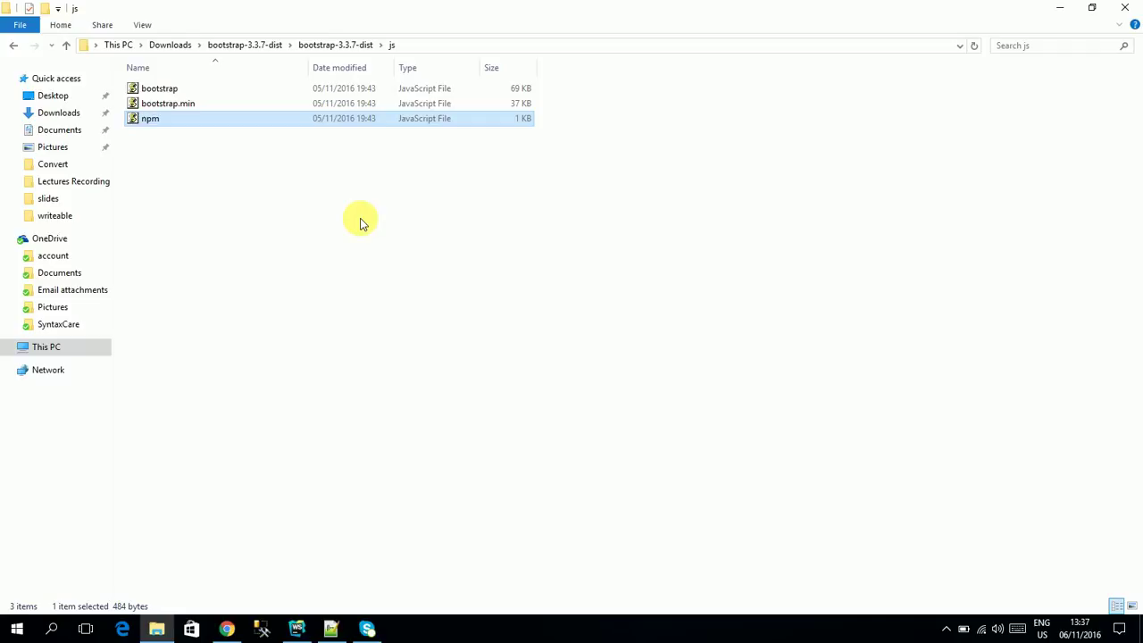
{"action": "key", "text": "BackSpace"}
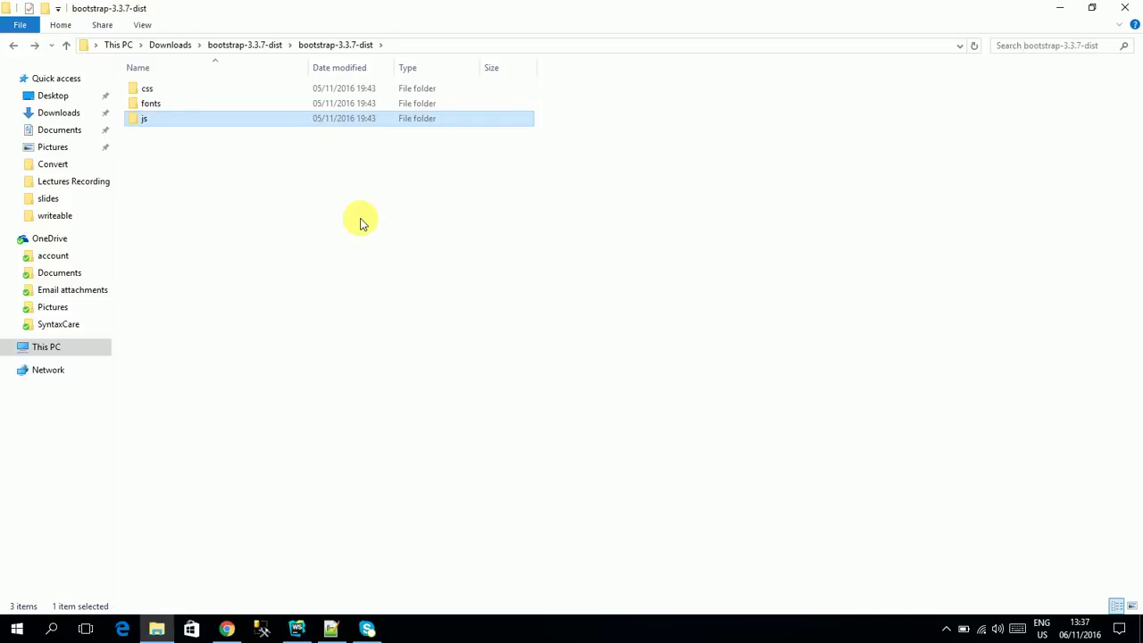
{"action": "left_click", "coordinate": [297, 628]}
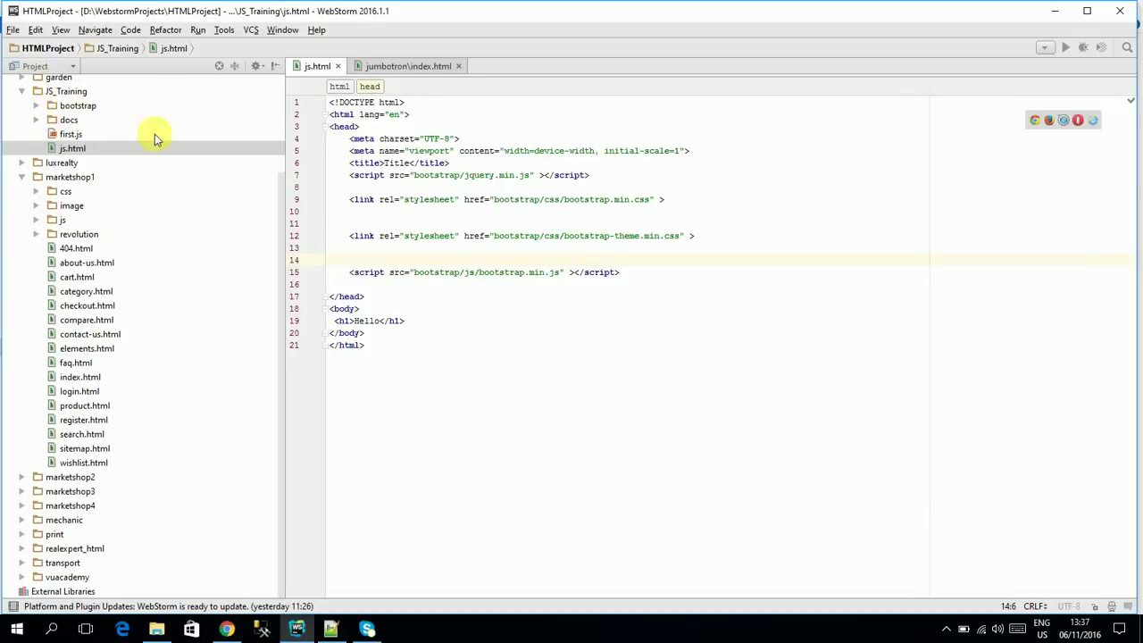
Close index.html, expand the bootstrap folder, and open js.html from JS_Training.
{"action": "left_click", "coordinate": [459, 67]}
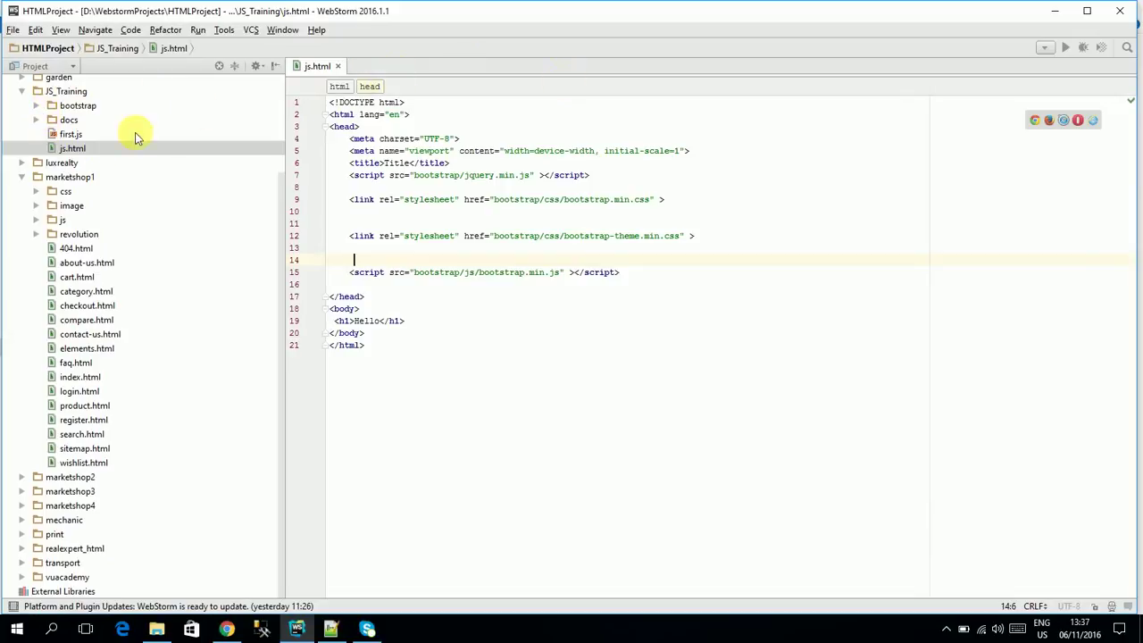
{"action": "left_click", "coordinate": [55, 106]}
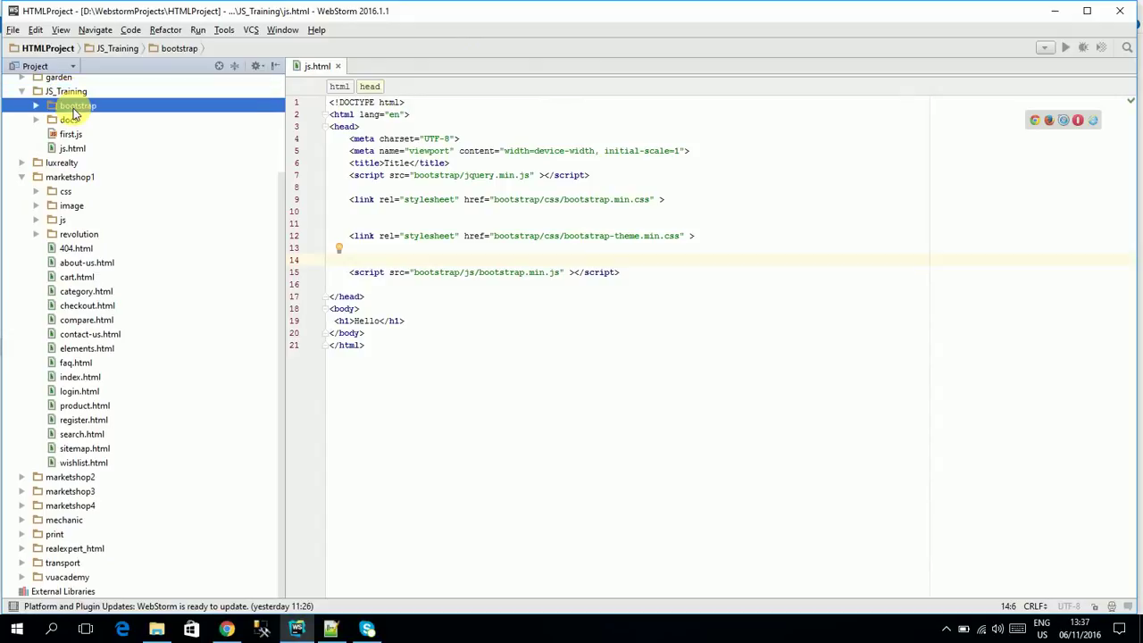
{"action": "left_click", "coordinate": [35, 105]}
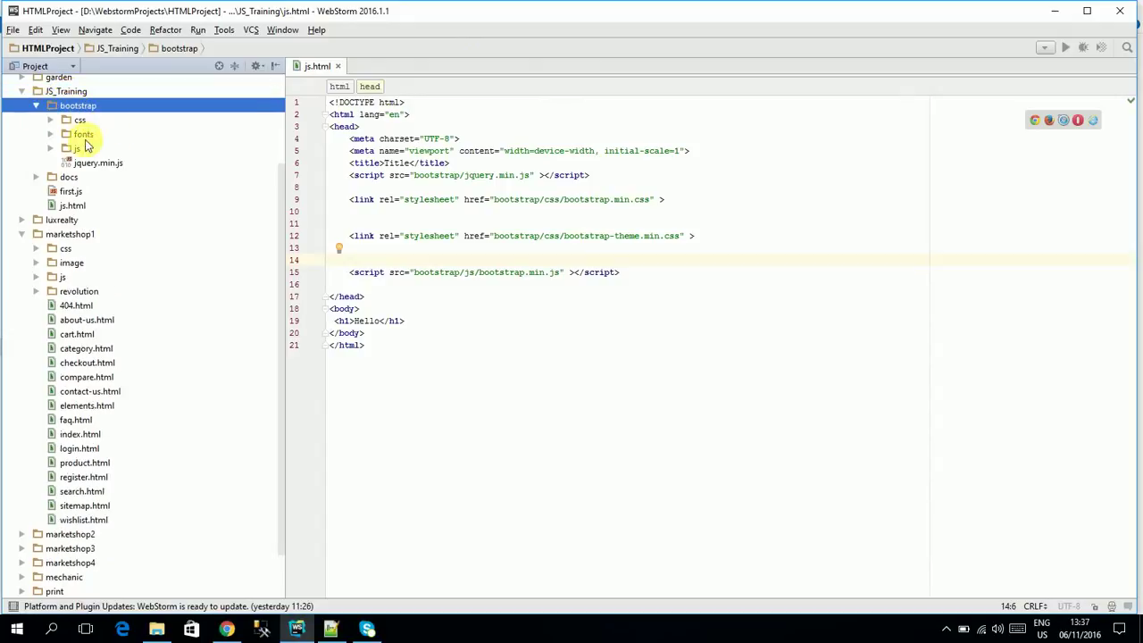
{"action": "left_click", "coordinate": [79, 206]}
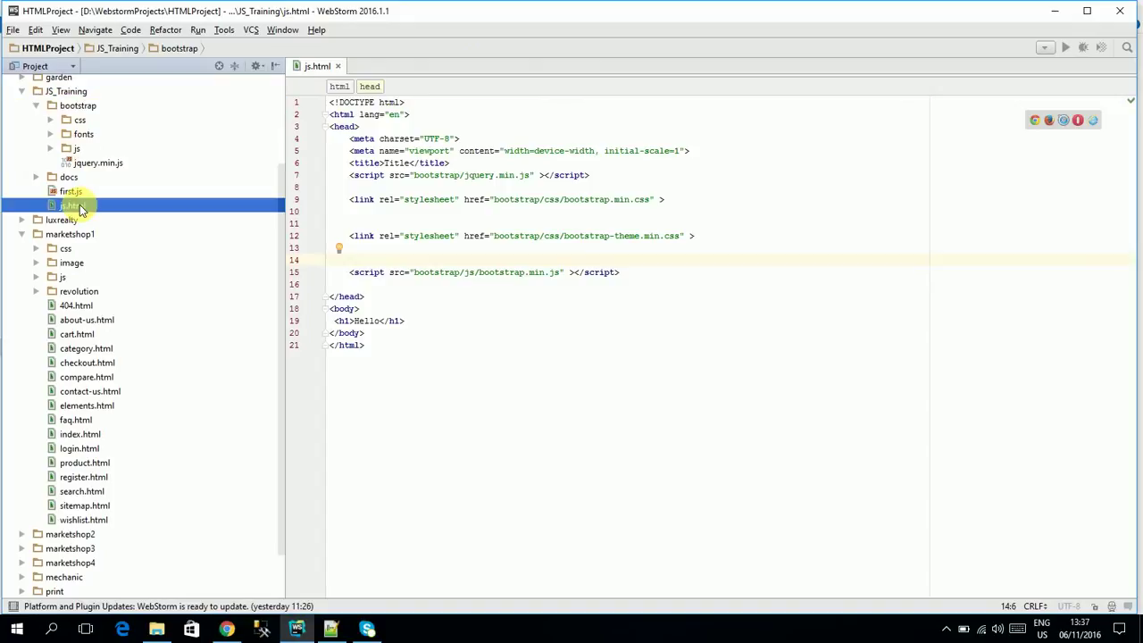
{"action": "double_click", "coordinate": [80, 205]}
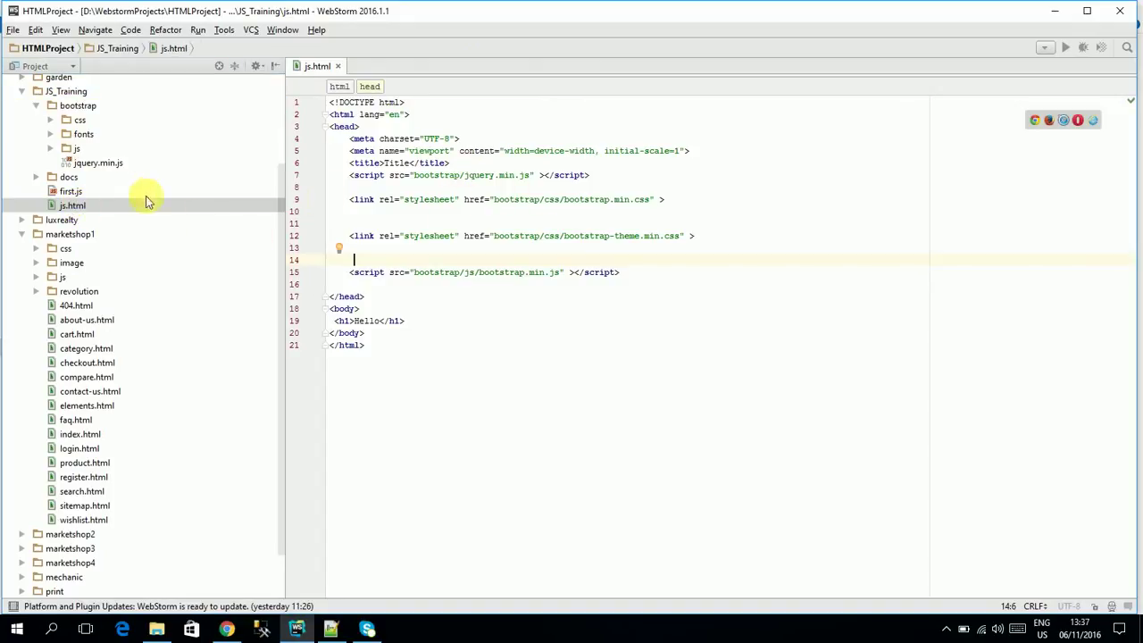
{"action": "left_click", "coordinate": [93, 167]}
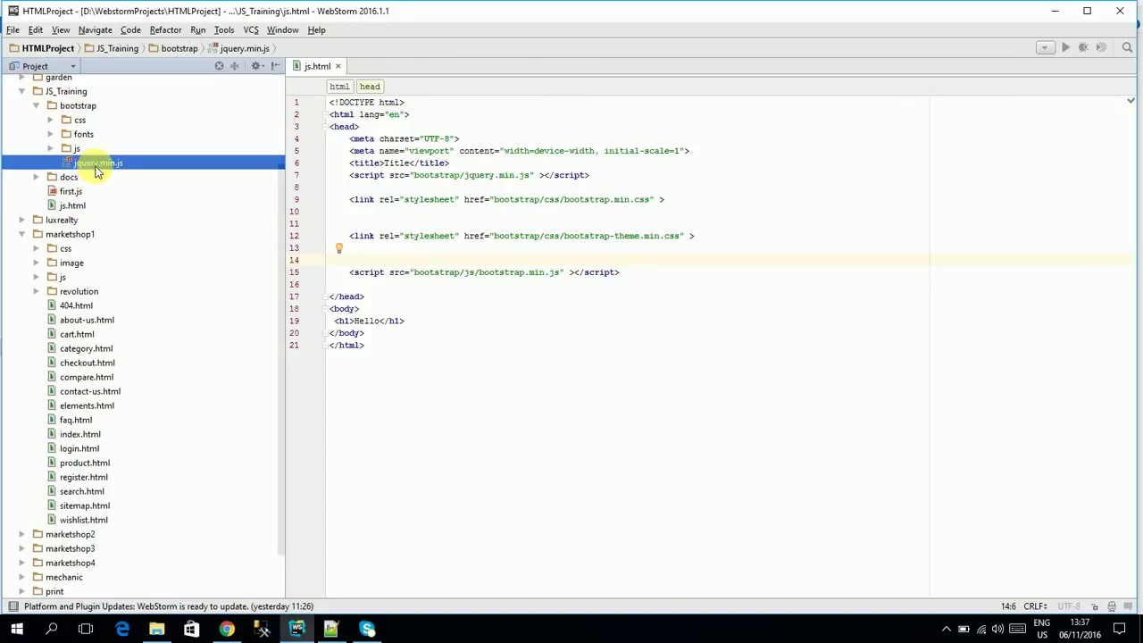
{"action": "mouse_move", "coordinate": [109, 164]}
{"action": "left_mouse_down"}
{"action": "mouse_move", "coordinate": [101, 184]}
{"action": "mouse_move", "coordinate": [434, 235]}
{"action": "left_mouse_up"}
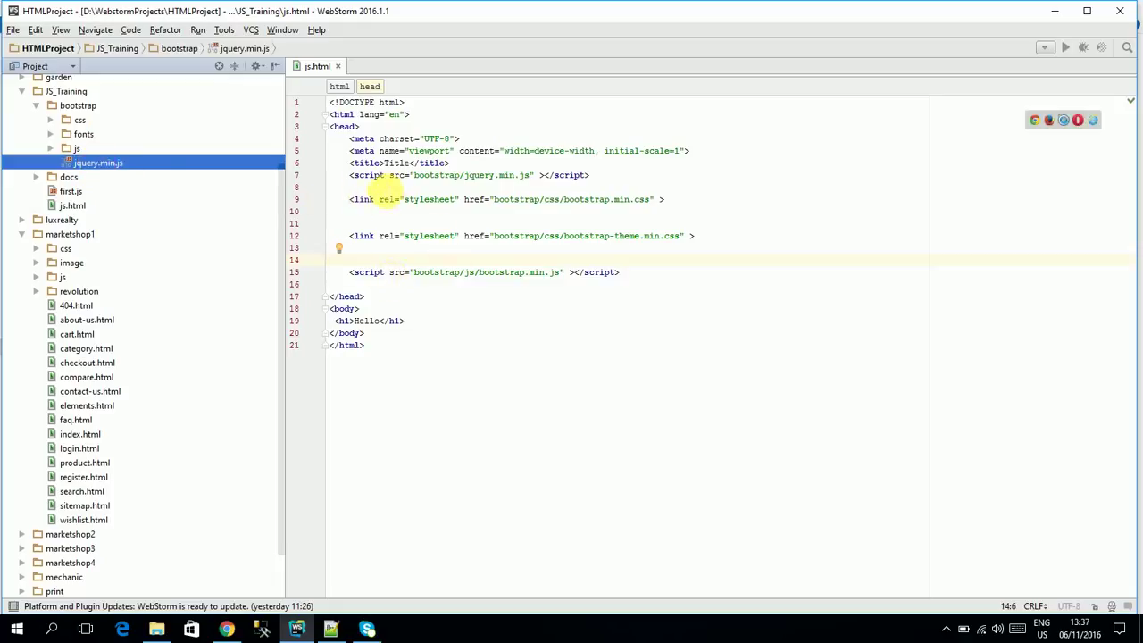
Highlight the jQuery, bootstrap.min.css, bootstrap-theme.min.css and bootstrap.min.js tags, then the Hello heading.
{"action": "left_click_drag", "start_coordinate": [350, 175], "coordinate": [589, 175]}
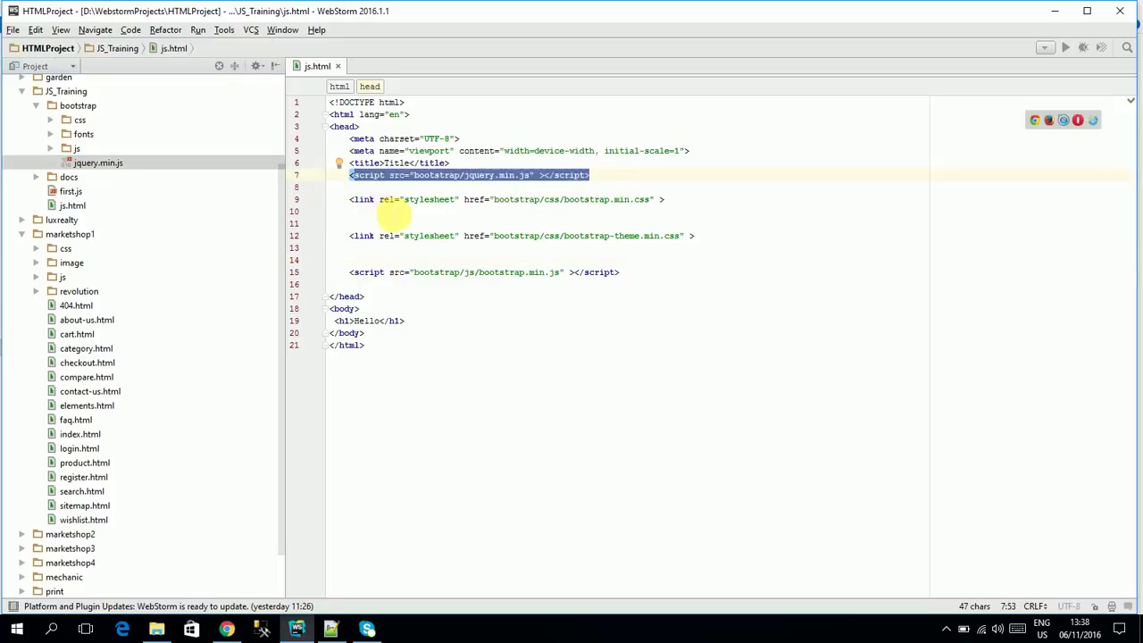
{"action": "left_click_drag", "start_coordinate": [350, 199], "coordinate": [666, 199]}
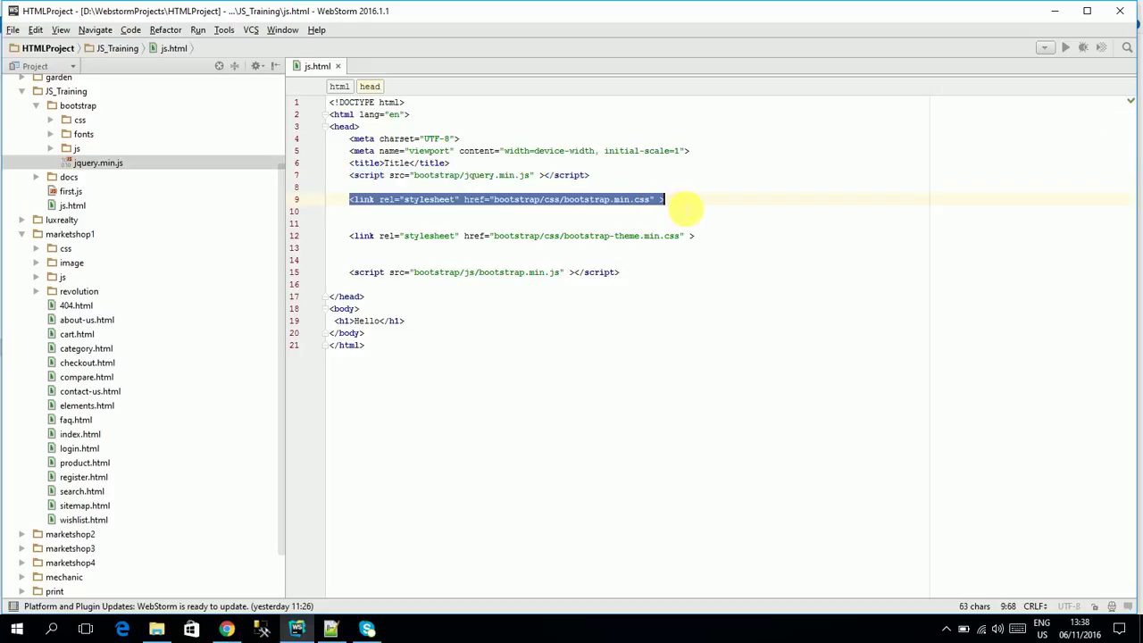
{"action": "left_click_drag", "start_coordinate": [345, 235], "coordinate": [695, 236]}
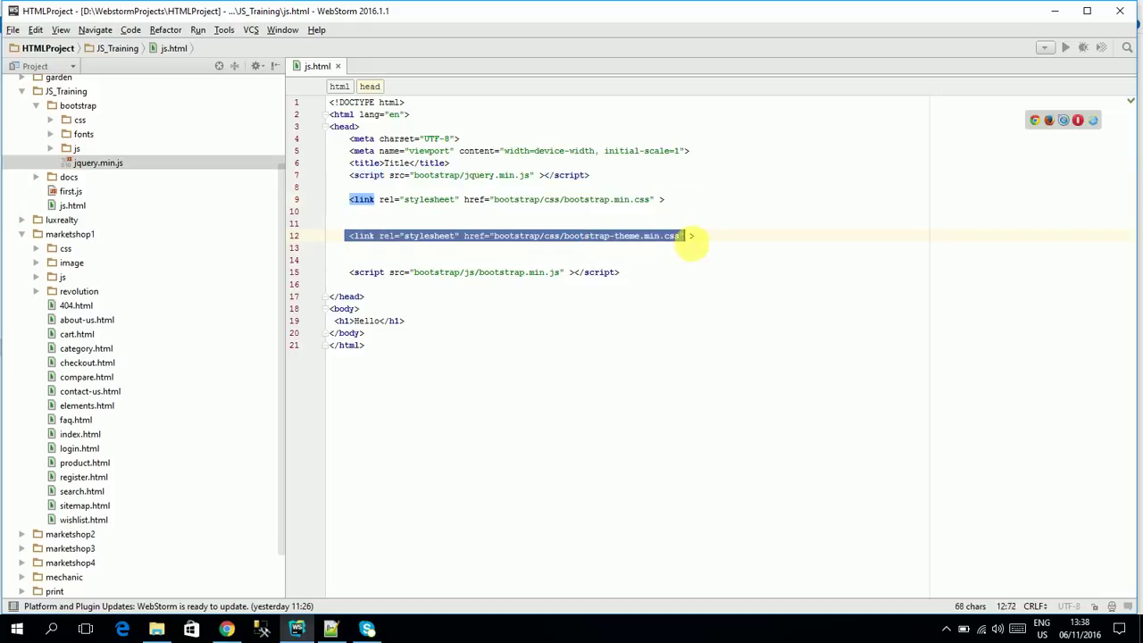
{"action": "left_click_drag", "start_coordinate": [339, 272], "coordinate": [637, 275]}
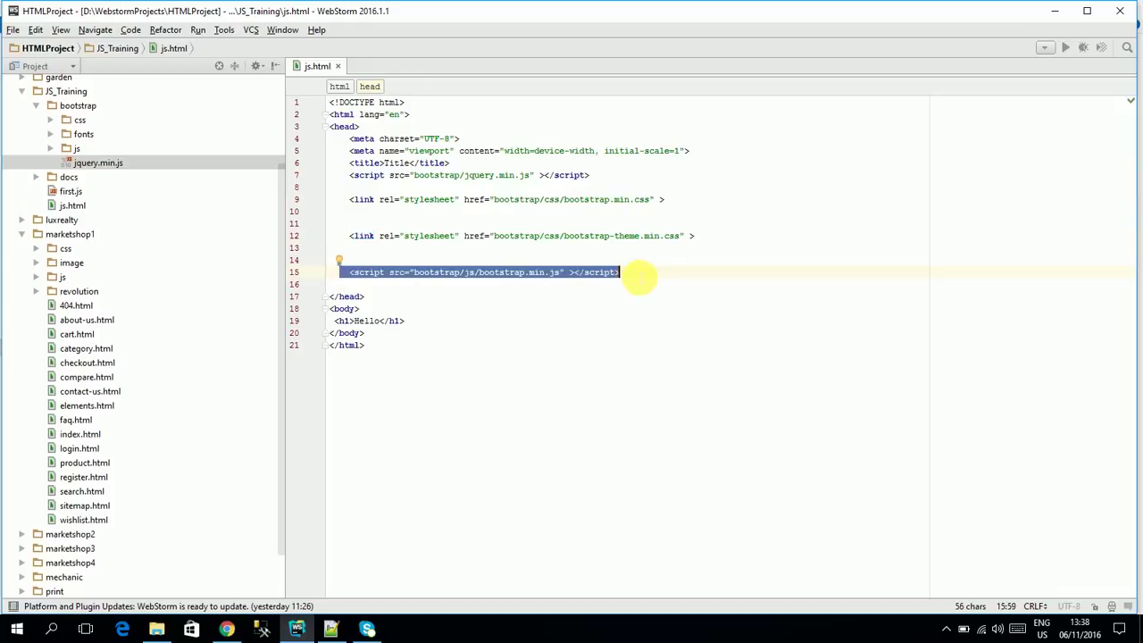
{"action": "left_click", "coordinate": [644, 280]}
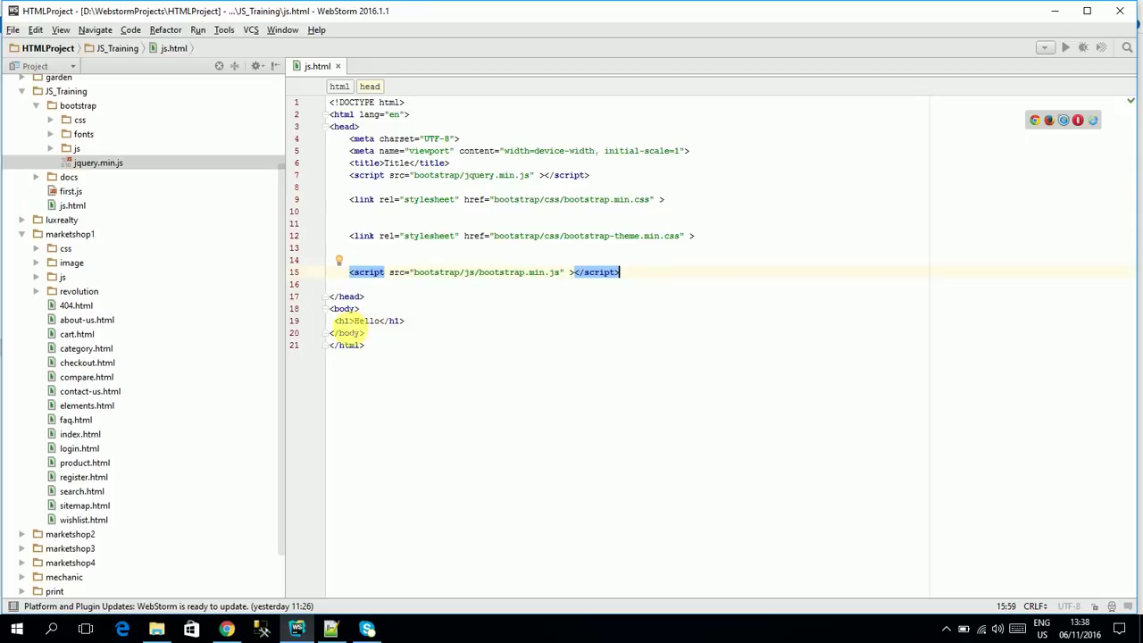
{"action": "left_click_drag", "start_coordinate": [406, 320], "coordinate": [346, 322]}
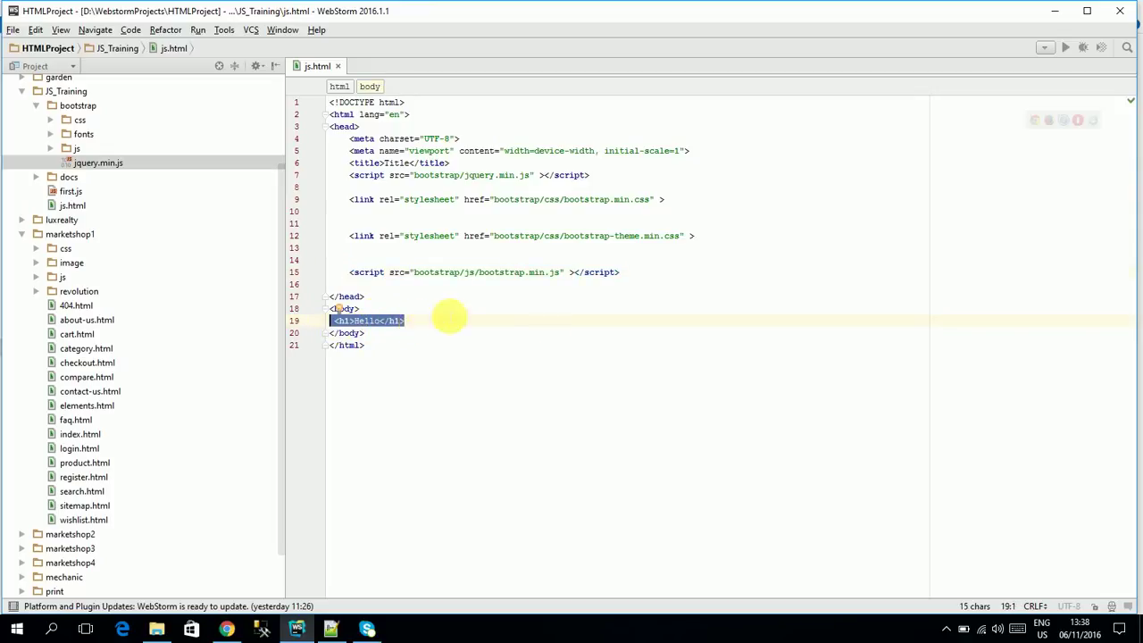
{"action": "left_click", "coordinate": [553, 323]}
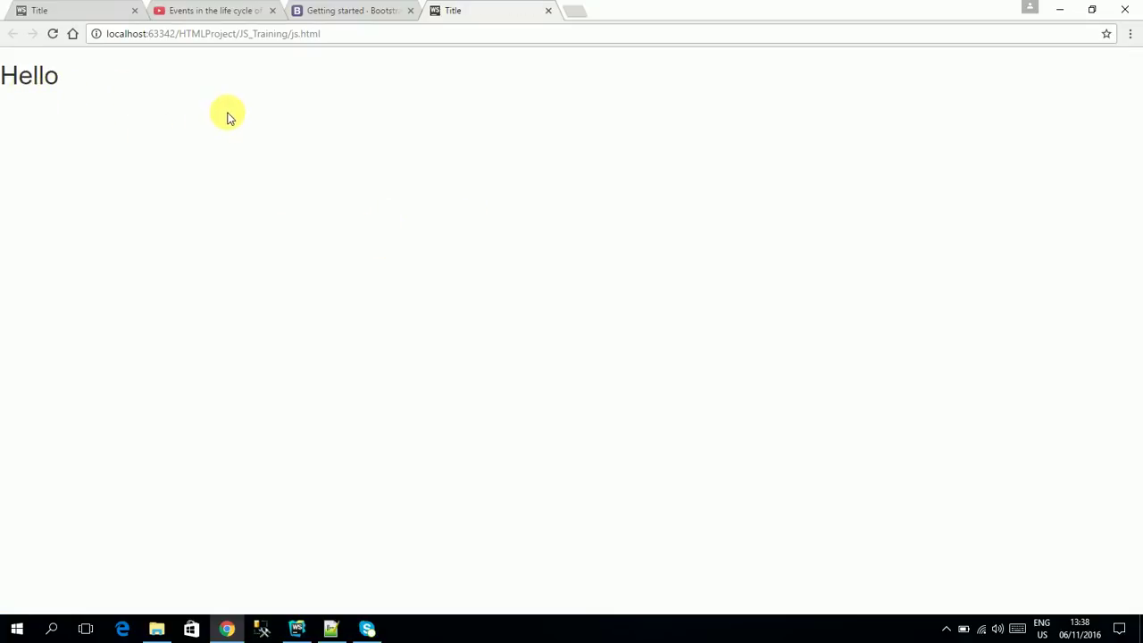
Delete the jQuery and Bootstrap tags on lines 7–15 of js.html and view the page.
{"action": "key", "text": "alt+Tab"}
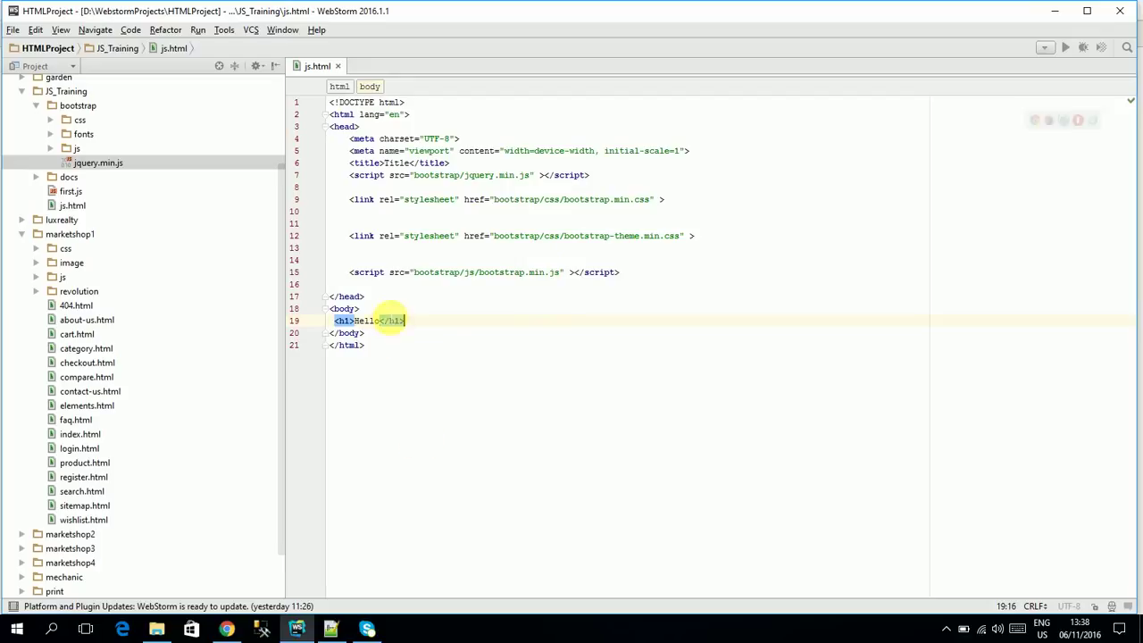
{"action": "left_click_drag", "start_coordinate": [621, 273], "coordinate": [302, 186]}
{"action": "key", "text": "Delete"}
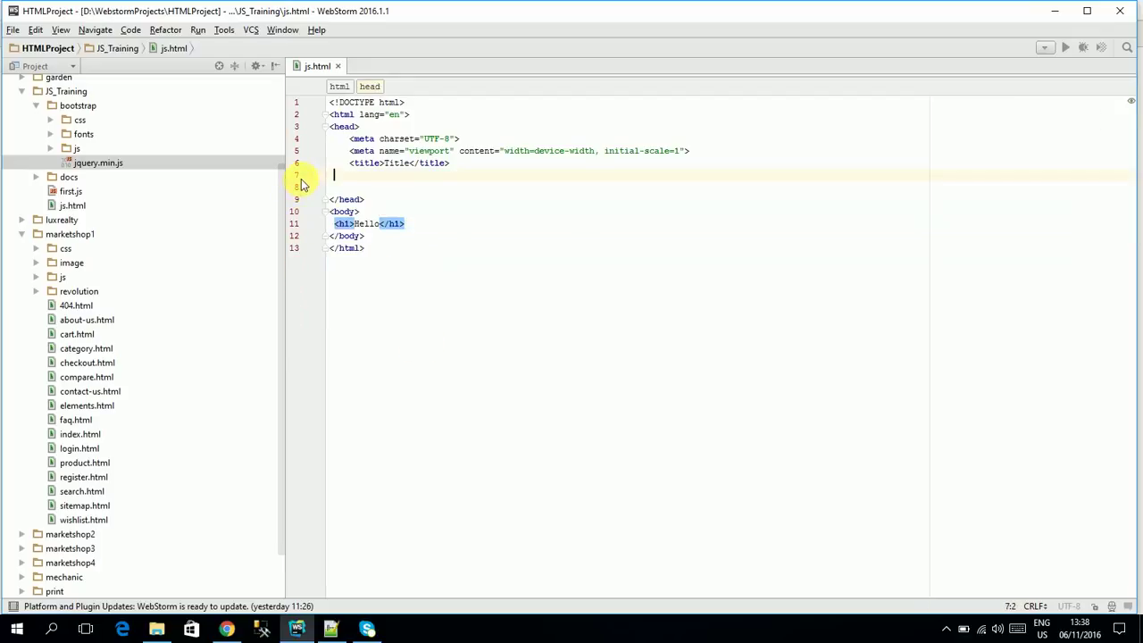
{"action": "key", "text": "alt+Tab"}
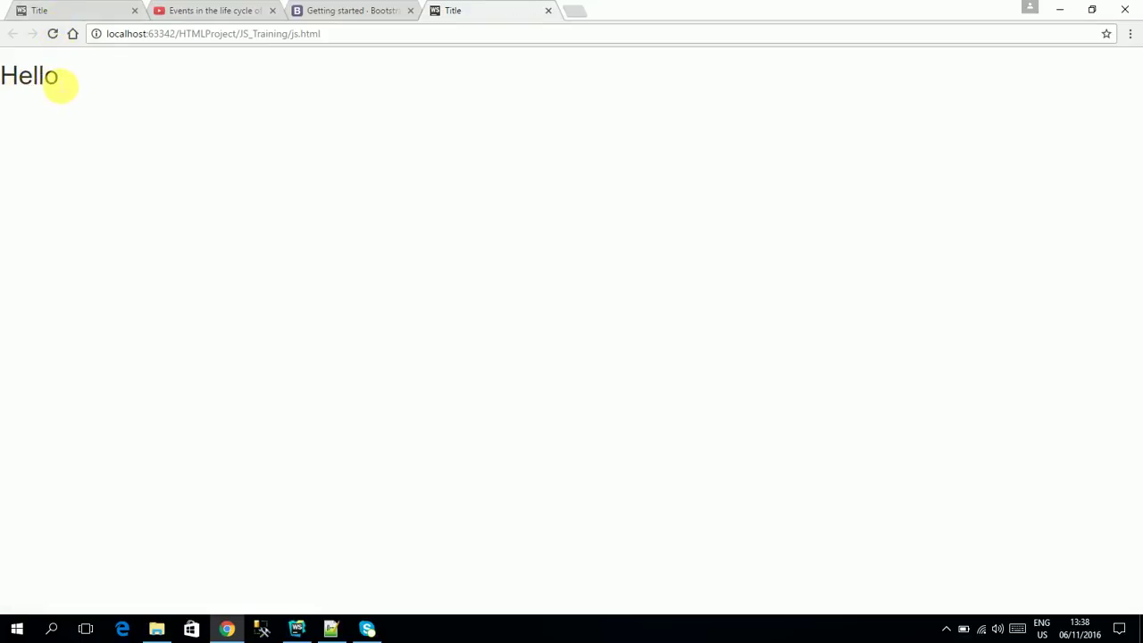
Inspect the Hello h1 in DevTools to see its bootstrap.css styles, then return to WebStorm.
{"action": "key", "text": "F12"}
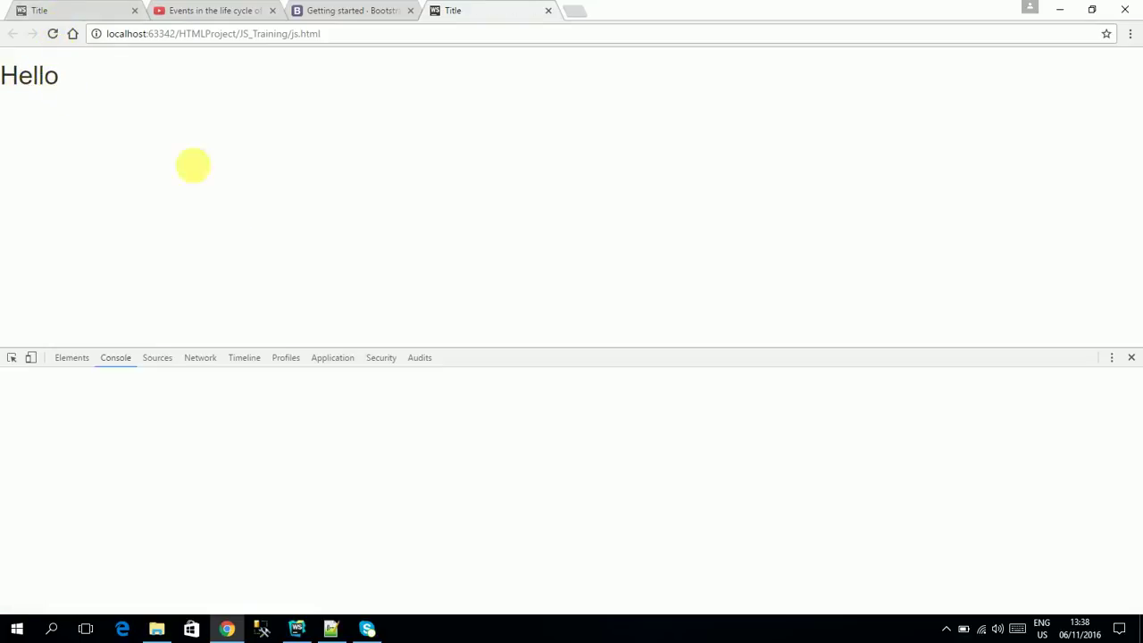
{"action": "left_click", "coordinate": [11, 357]}
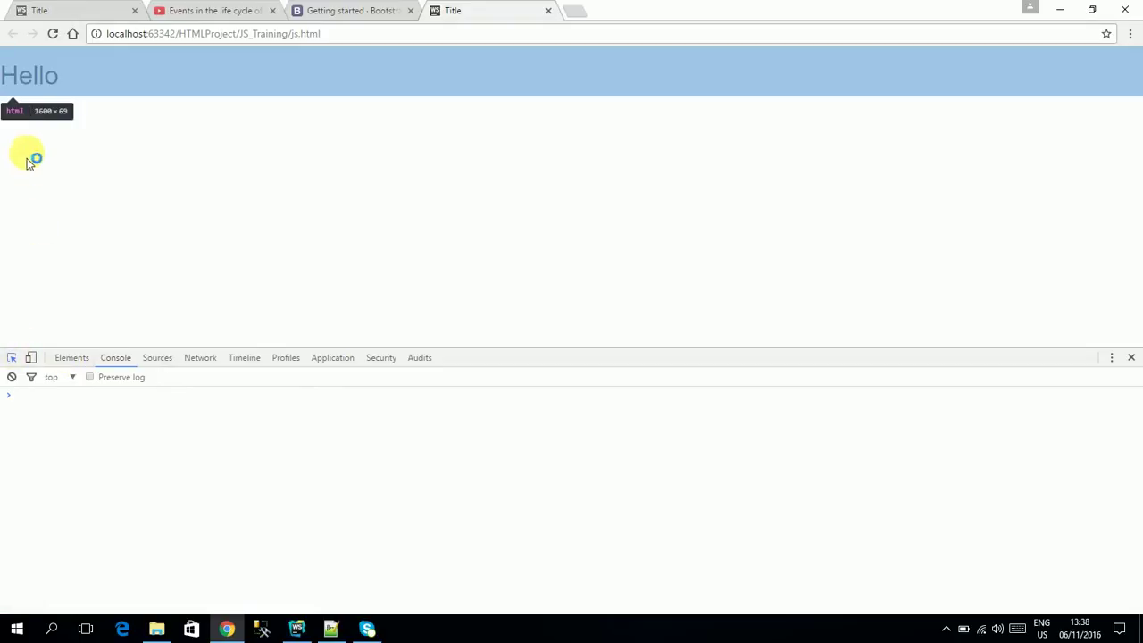
{"action": "left_click", "coordinate": [14, 75]}
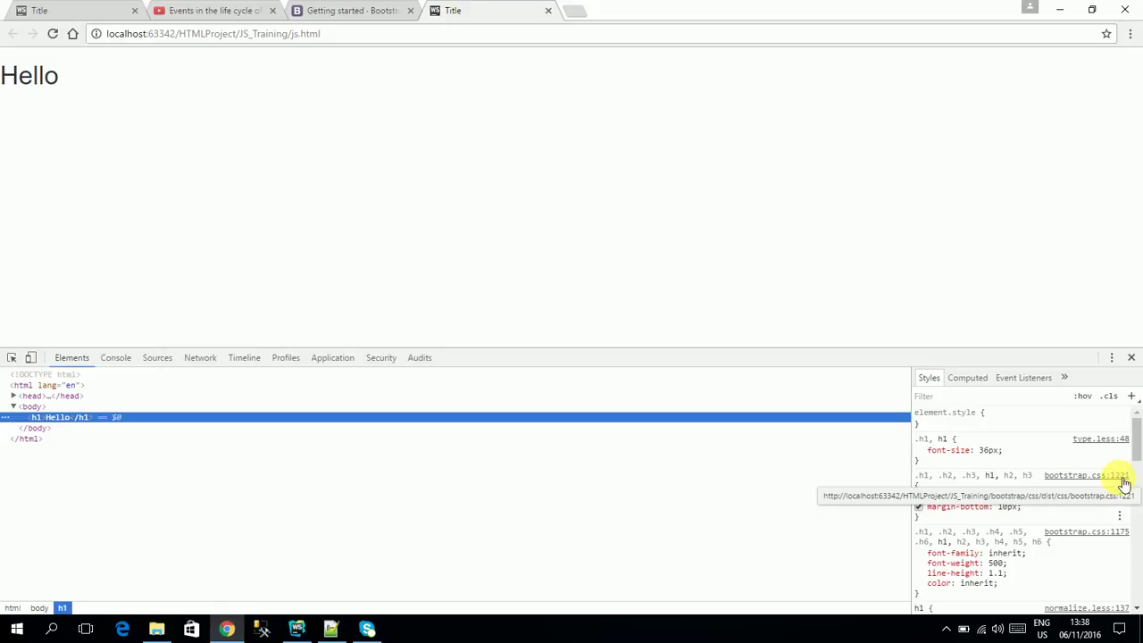
{"action": "left_click", "coordinate": [1131, 357]}
{"action": "key", "text": "alt+Tab"}
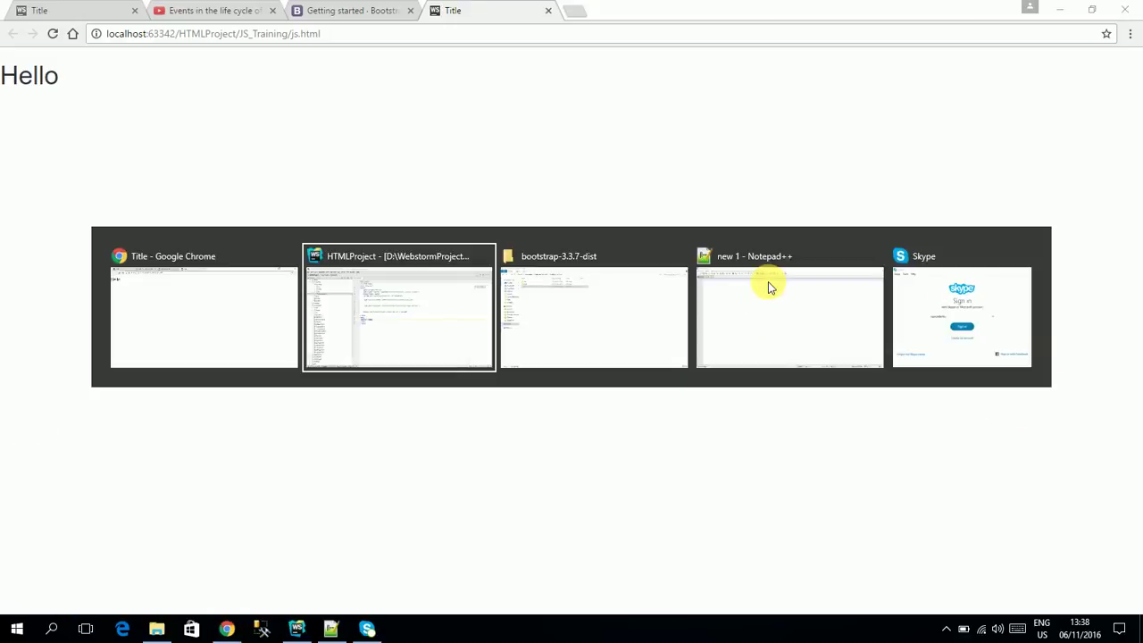